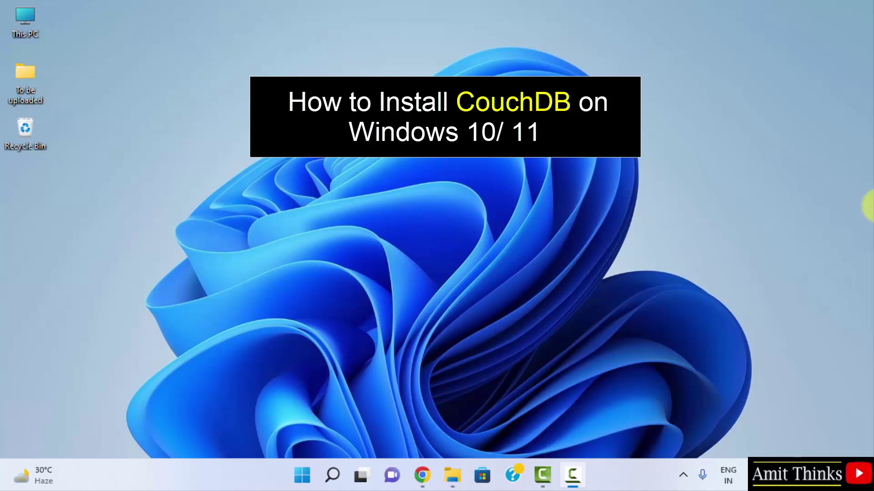
- Search Google for 'couchdb' and open the official Apache CouchDB homepage
click(423, 462)
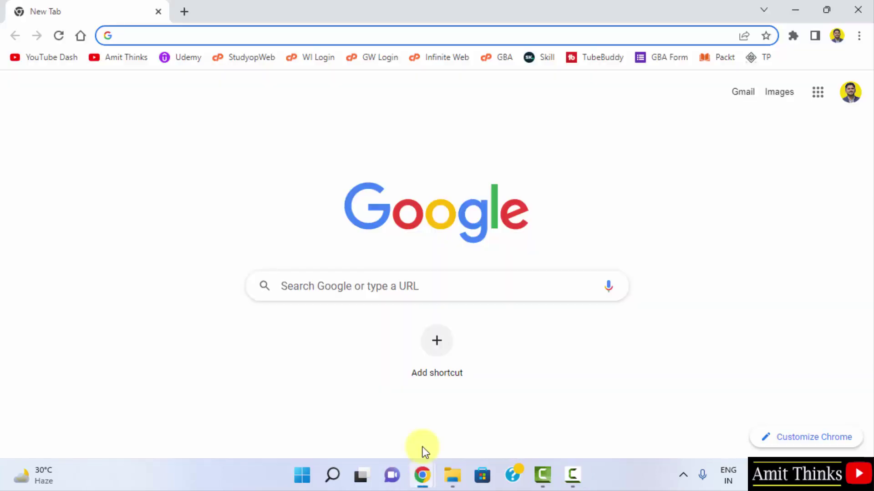
click(298, 285)
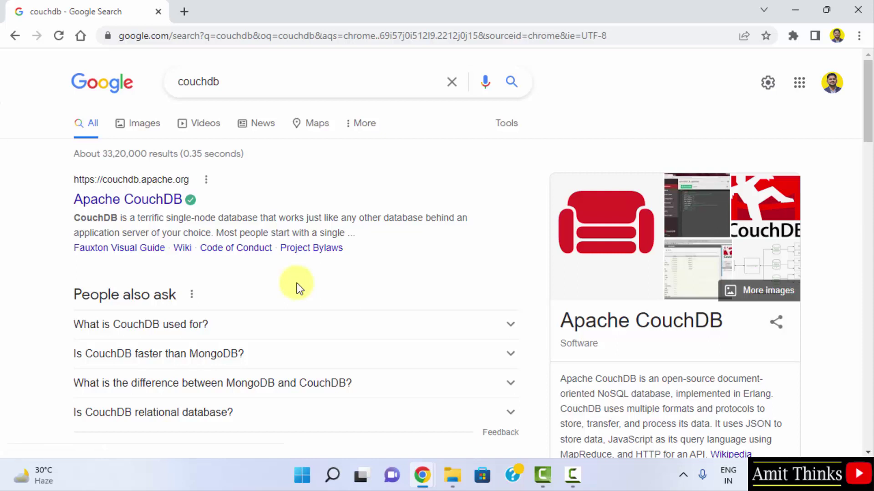
click(106, 205)
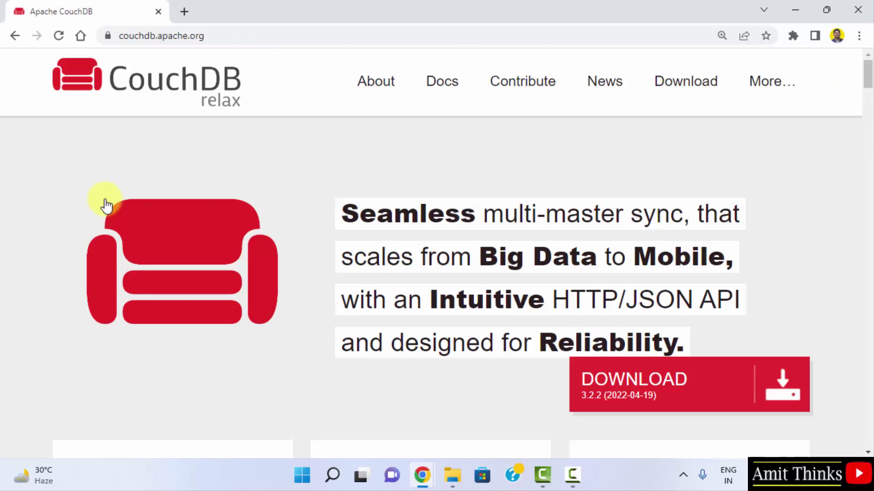
- Pick the Windows (x64) build in the Download CouchDB 3.2.2 section
click(673, 408)
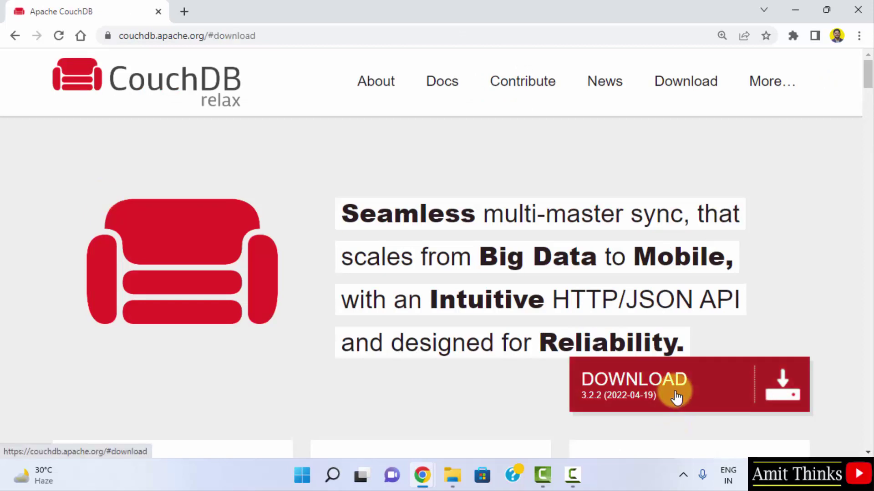
click(676, 398)
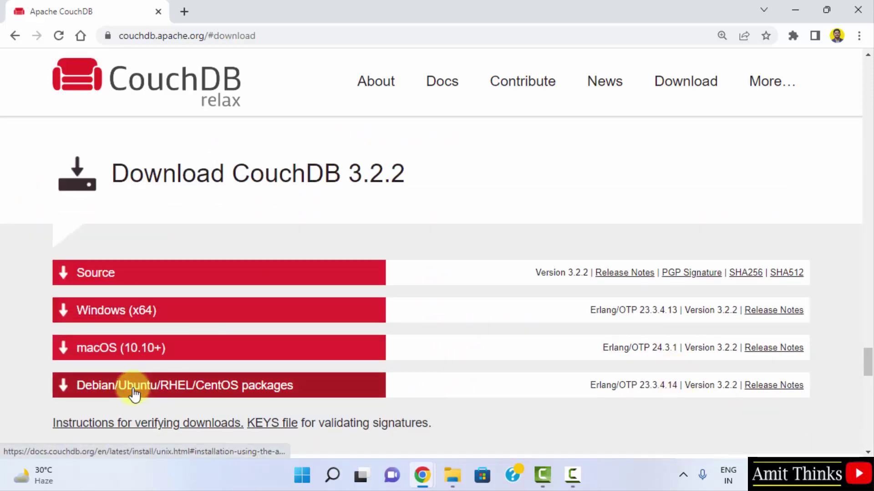
click(147, 313)
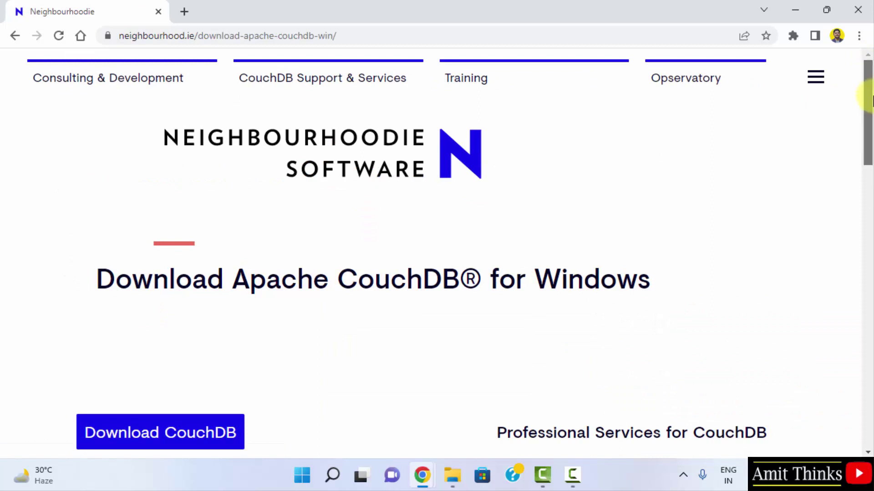
drag(868, 89, 870, 177)
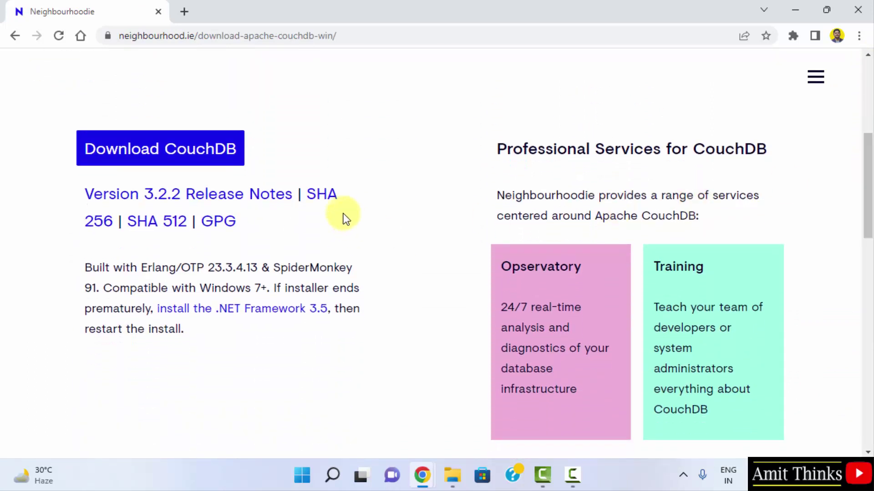
- Download the CouchDB .msi installer, launch it, and minimize Chrome
click(213, 159)
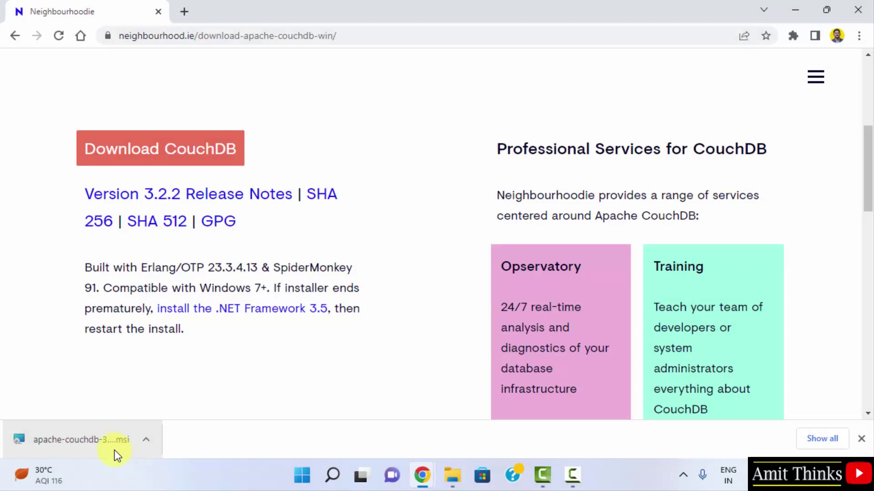
click(115, 449)
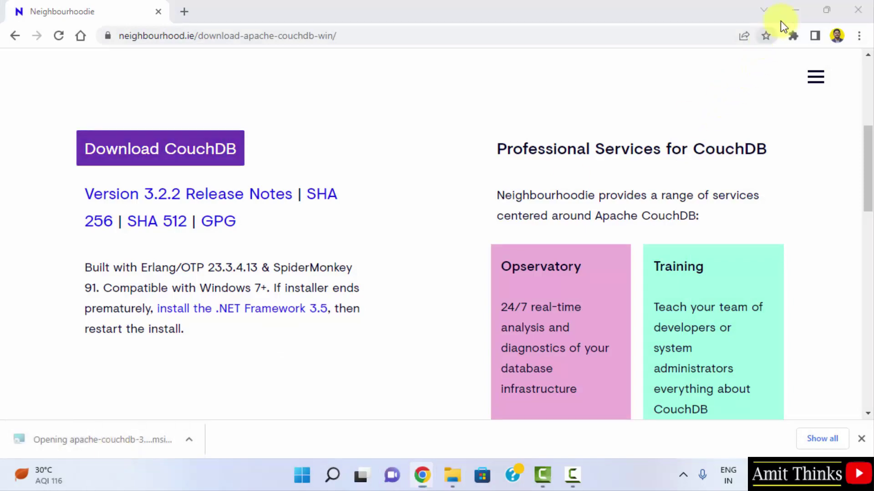
click(794, 6)
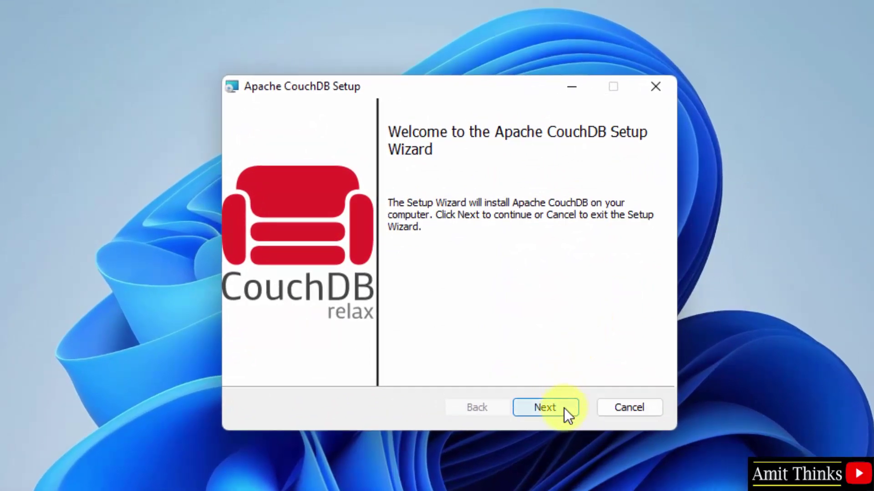
- Accept the license terms and keep the default destination folder with Windows Service
click(563, 408)
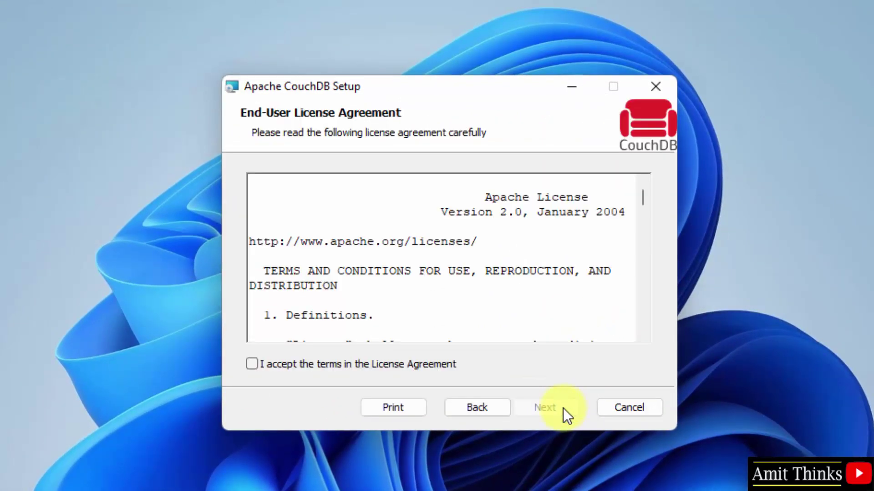
click(293, 365)
click(531, 410)
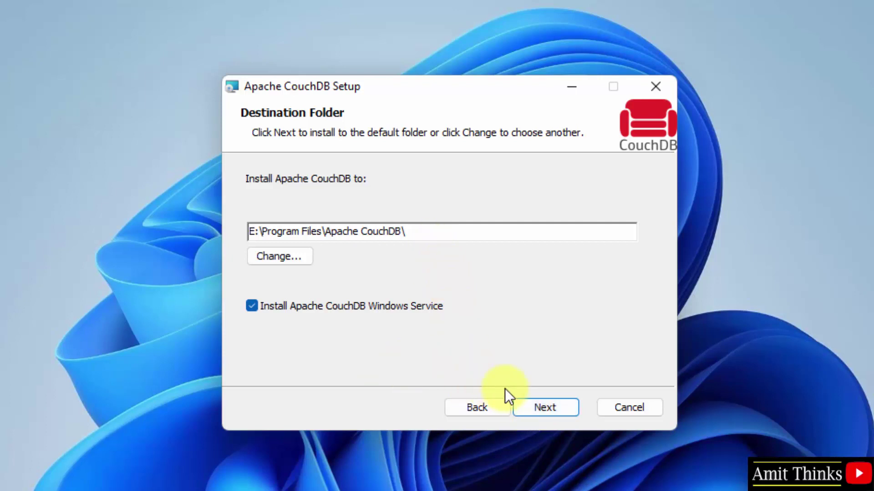
click(540, 415)
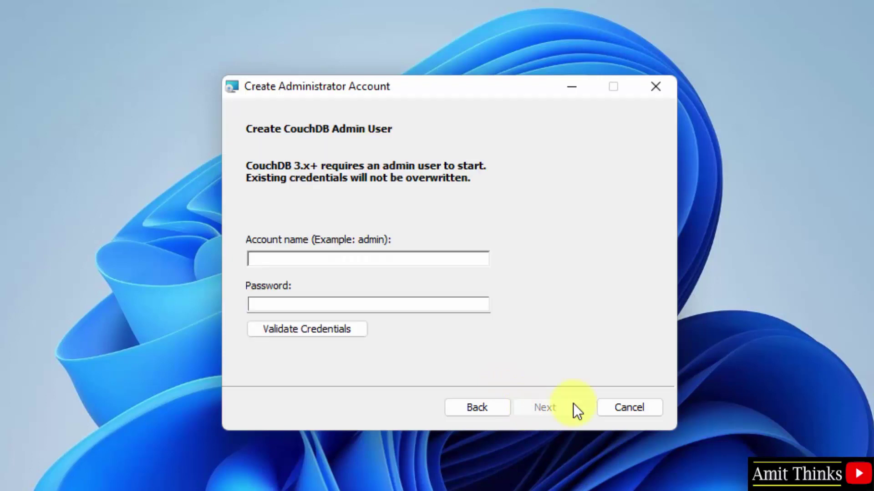
text(amit)
- Enter and validate the admin account name and password, then continue to Set Cookie value
key(Tab)
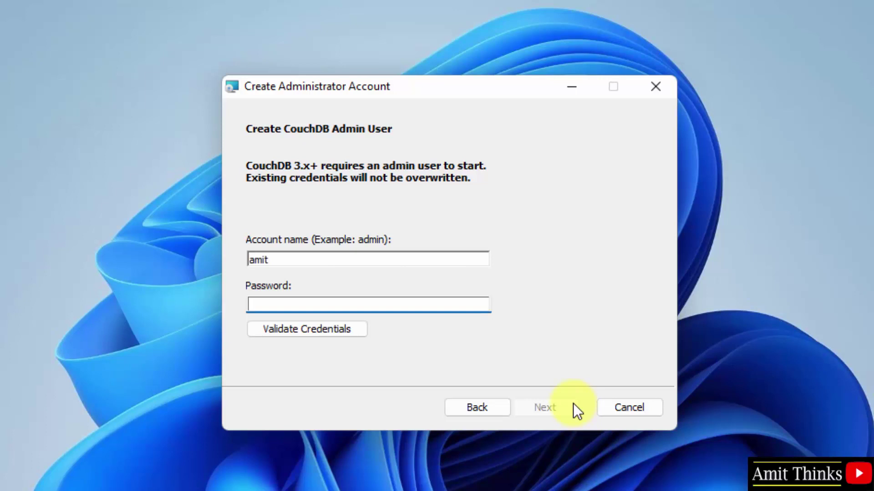
text(**************)
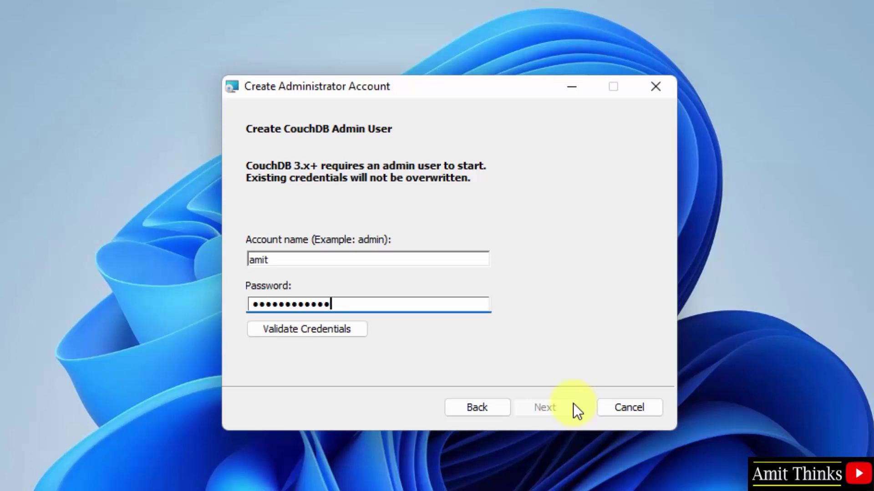
text(**)
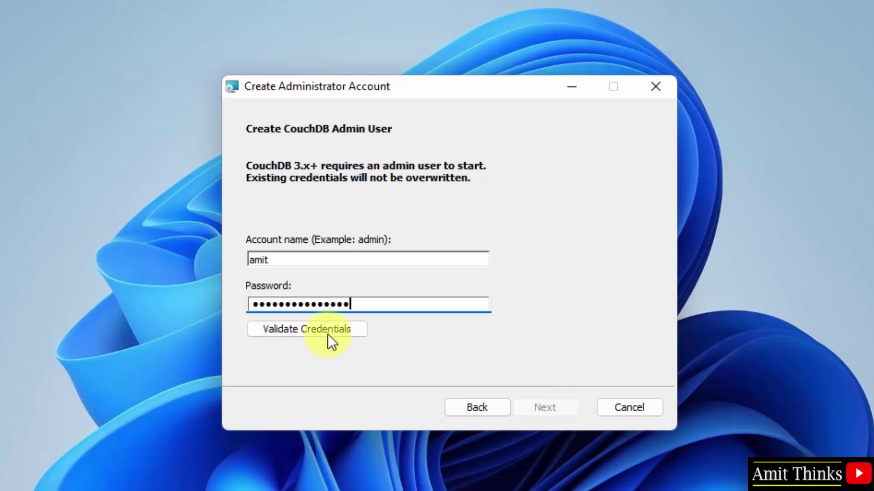
click(328, 328)
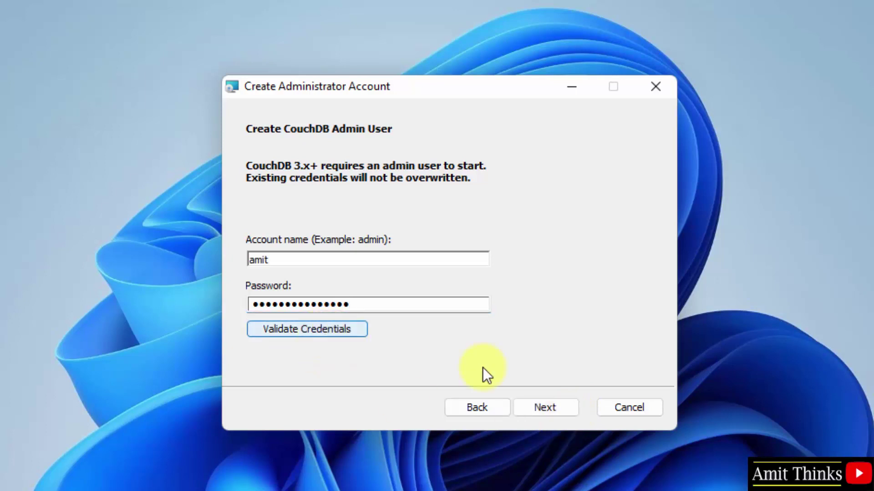
click(554, 411)
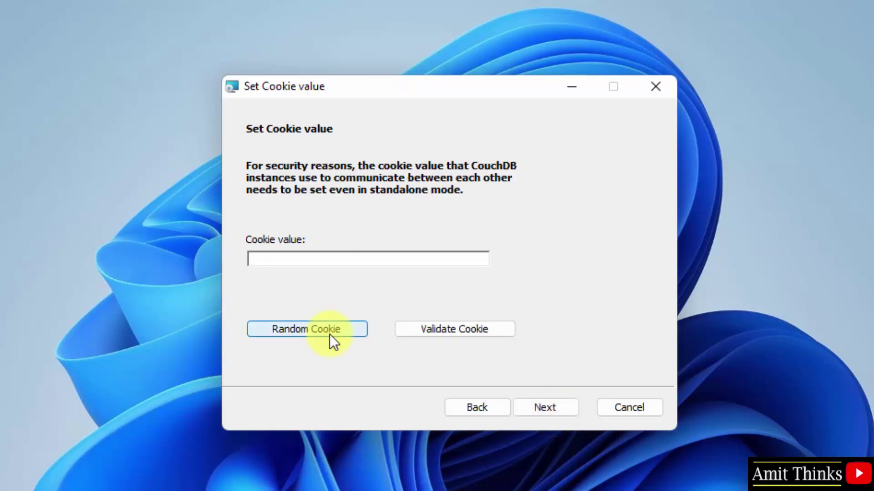
- Generate a random cookie value and start the CouchDB installation
click(330, 334)
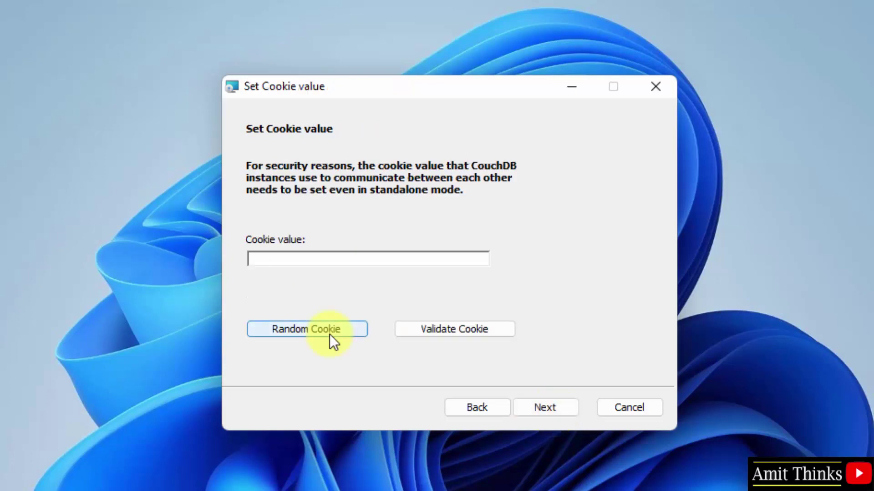
click(534, 412)
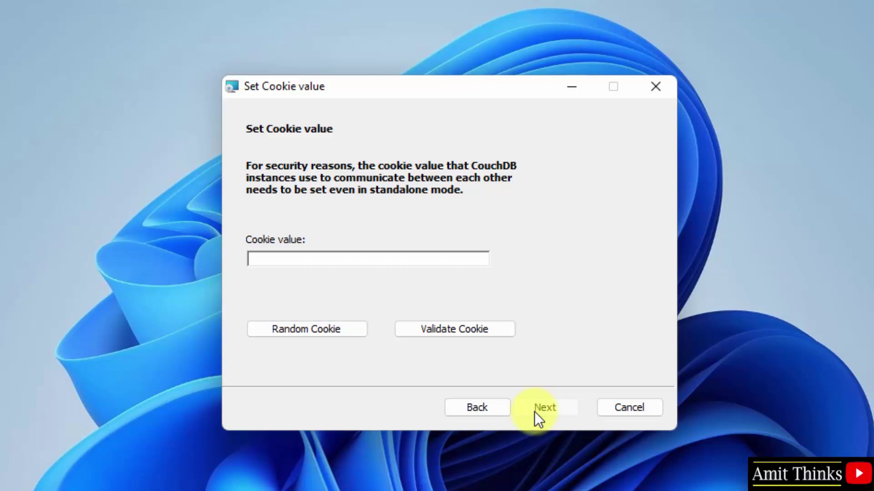
click(535, 411)
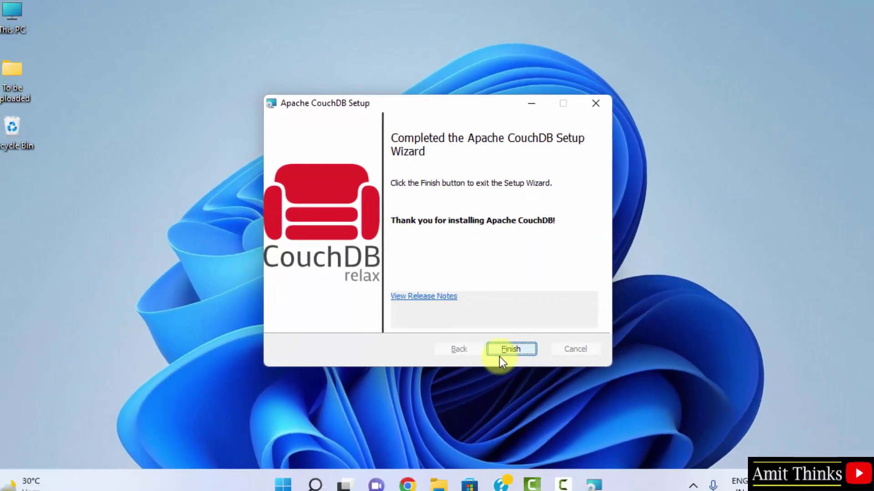
click(497, 348)
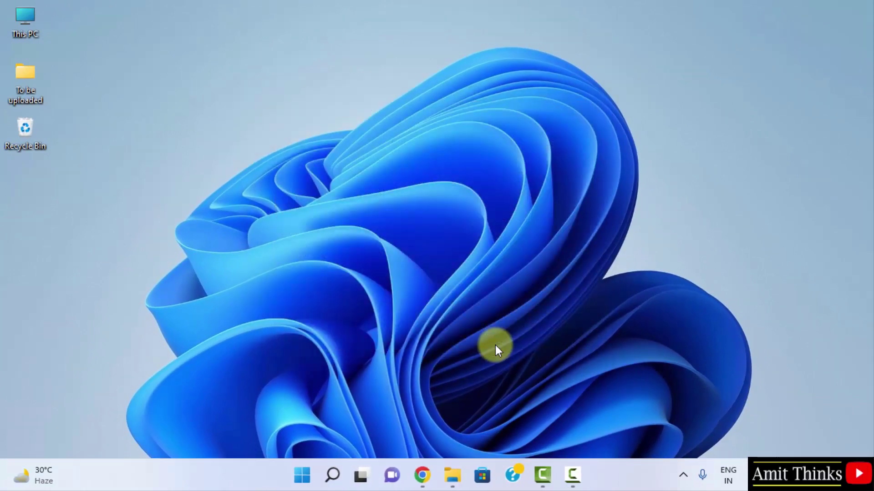
click(423, 477)
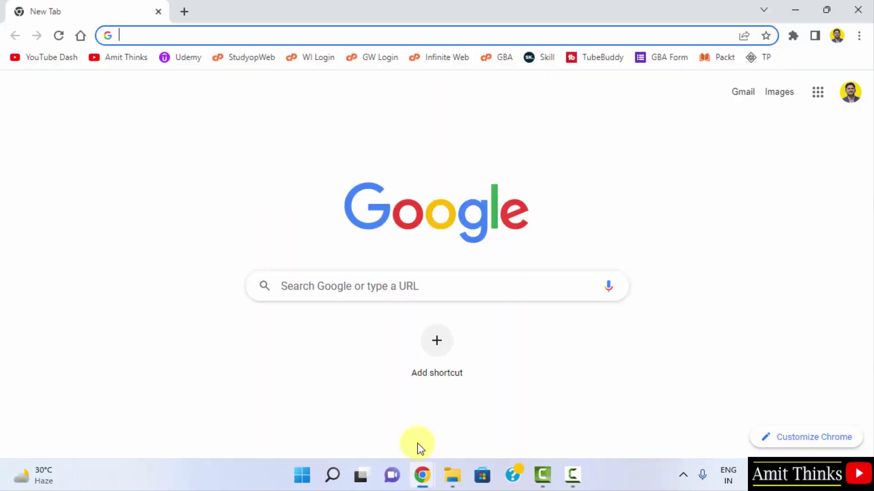
right_click(209, 40)
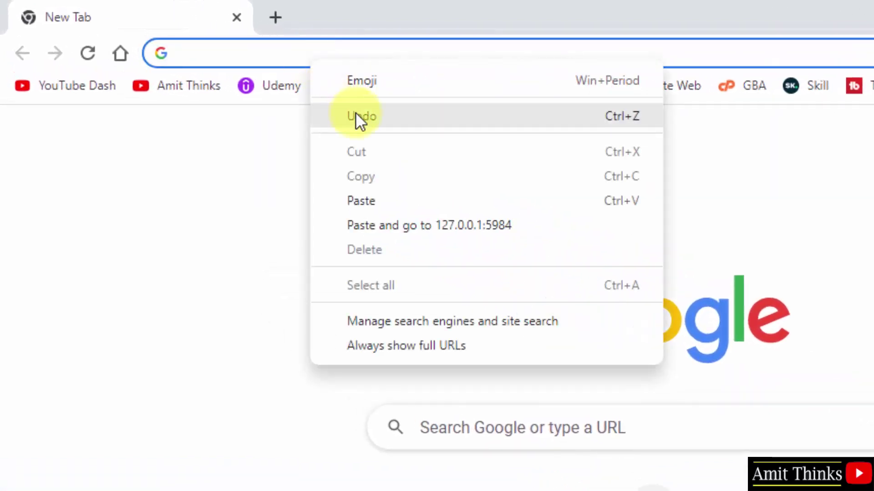
click(373, 201)
click(387, 121)
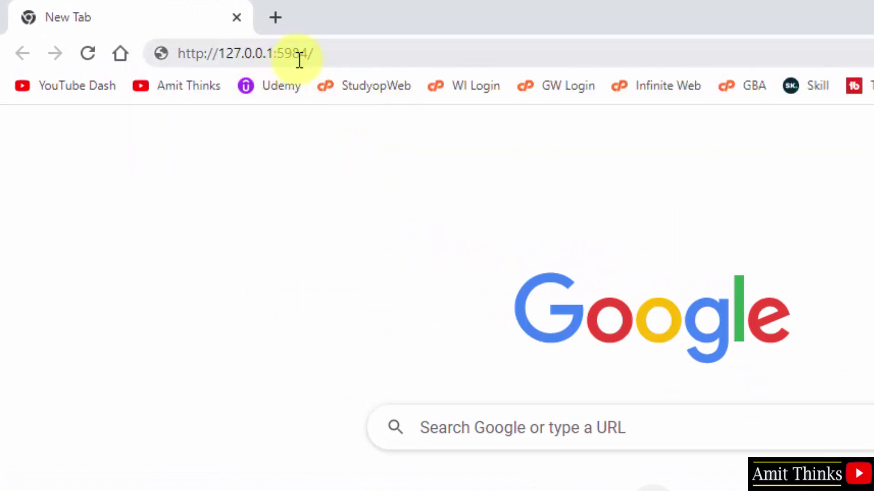
- Check the 5984 port in the address and load CouchDB's welcome JSON
click(280, 55)
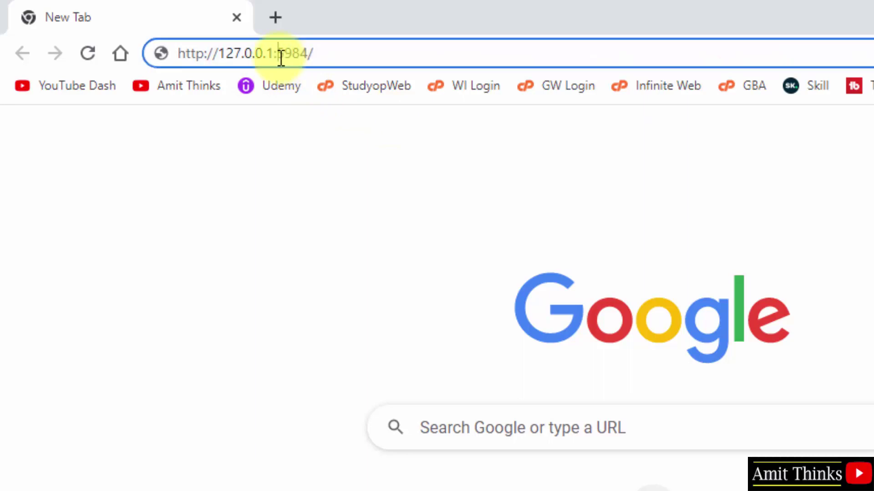
drag(280, 55, 310, 53)
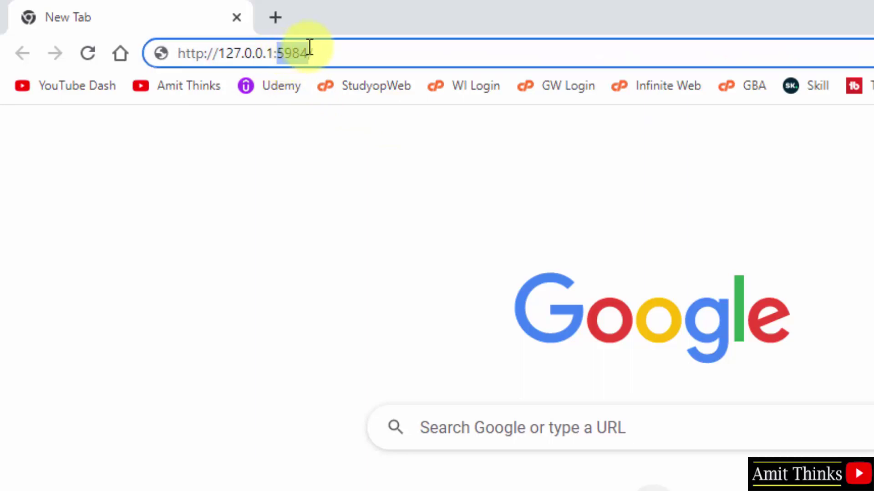
click(339, 55)
key(Return)
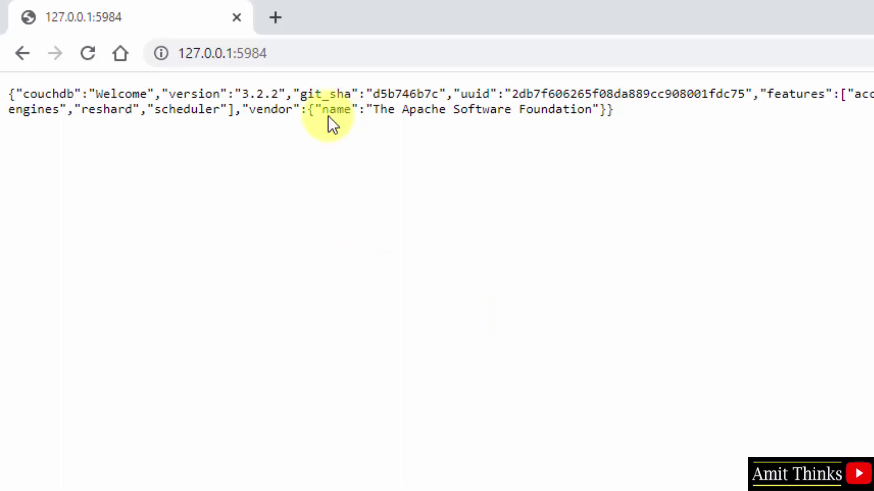
- Append /_utils to the 127.0.0.1:5984 address and load it
click(292, 56)
click(305, 55)
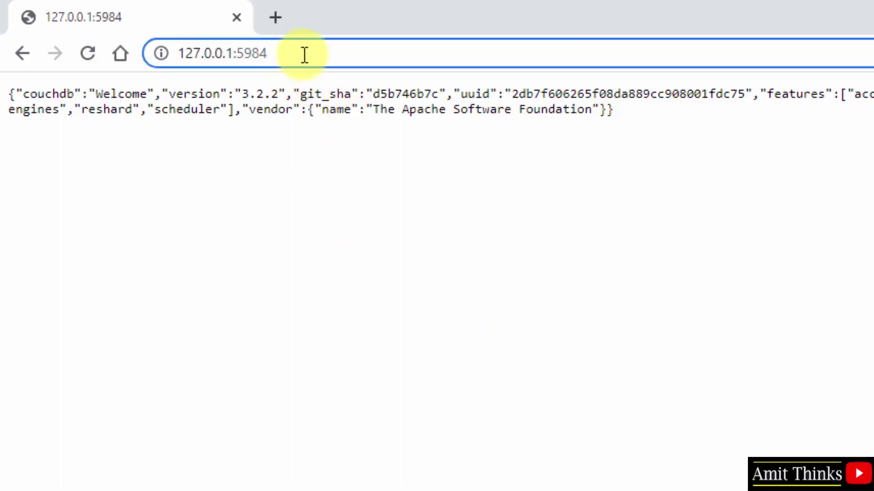
text(/_utile)
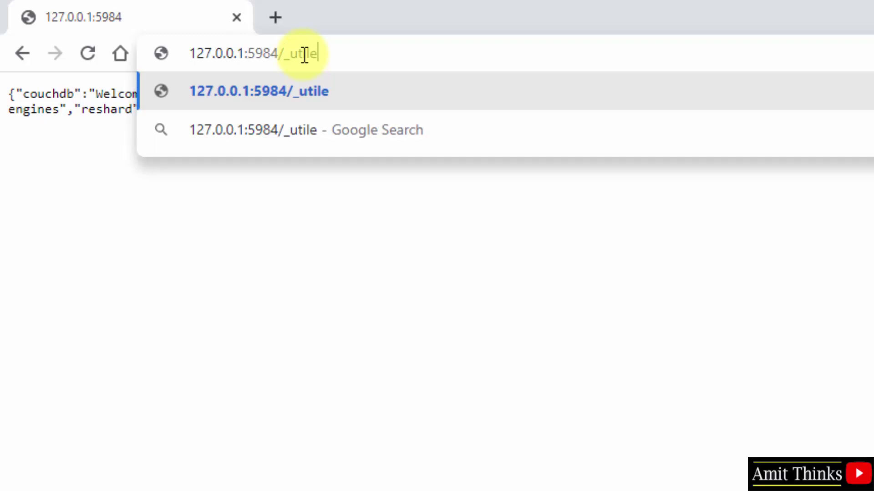
key(BackSpace)
text(s)
key(Return)
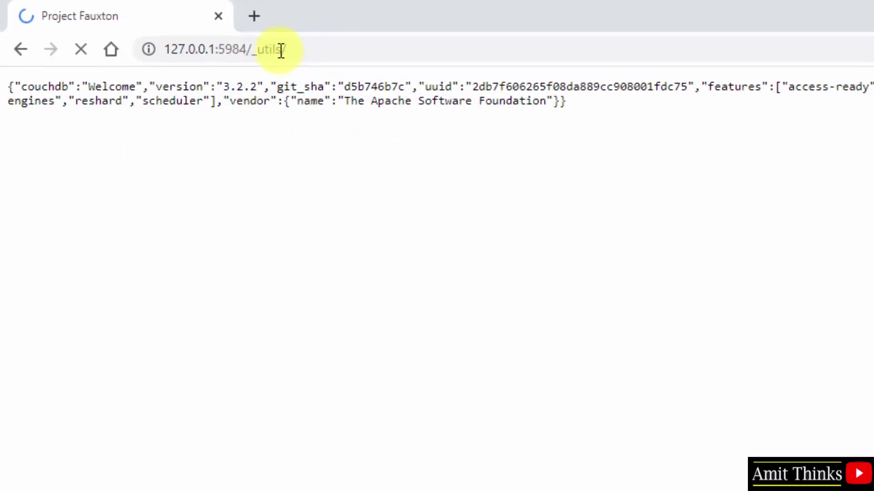